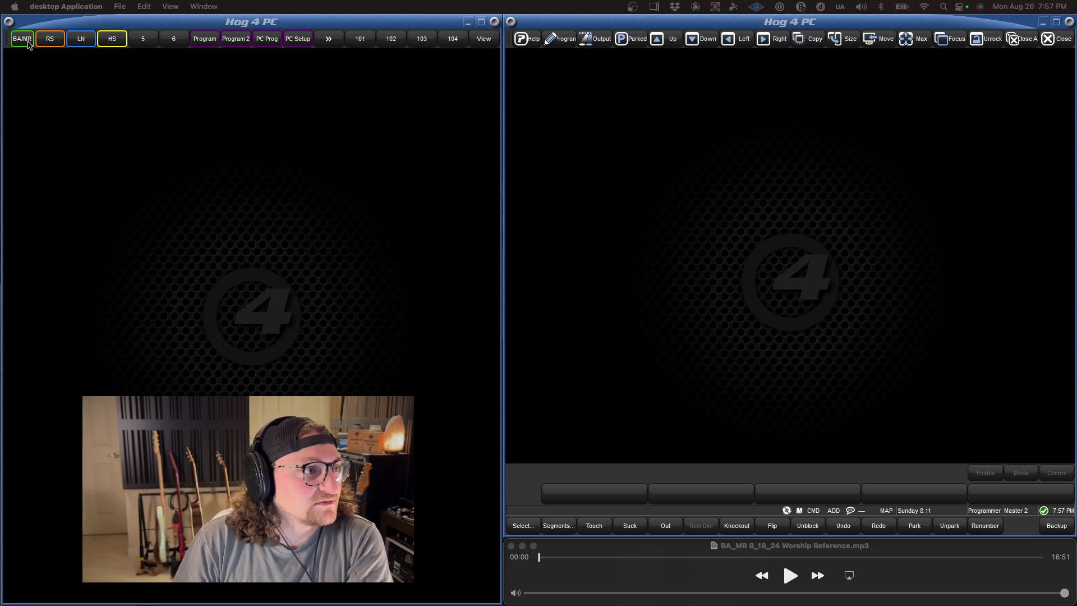
Step: Recall the RS view and open the Output settings of the network's Processor
{"action": "right_click", "coordinate": [49, 40]}
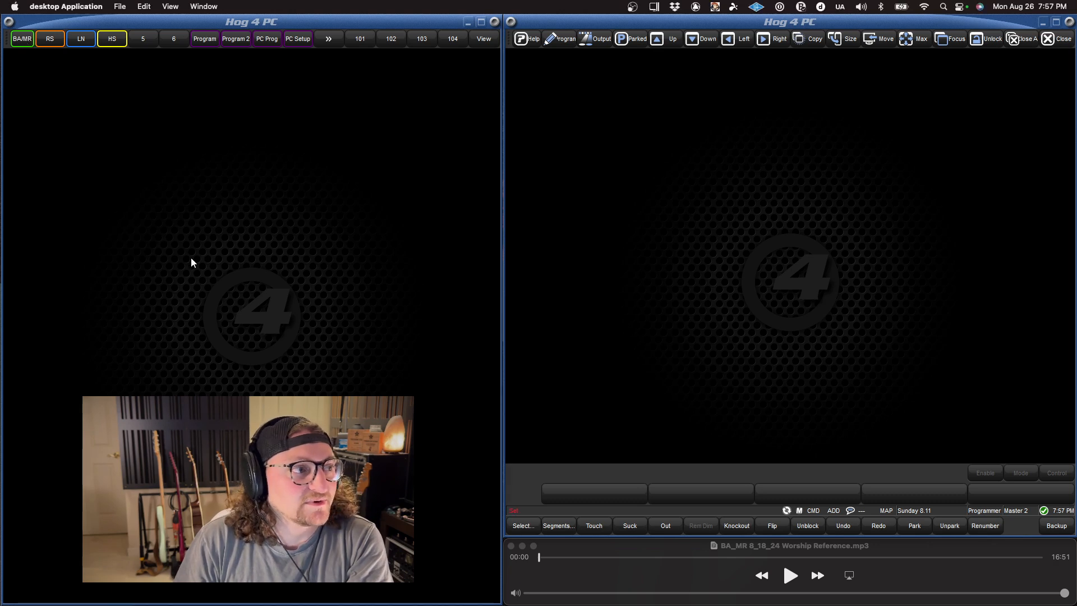
{"action": "left_click", "coordinate": [50, 40]}
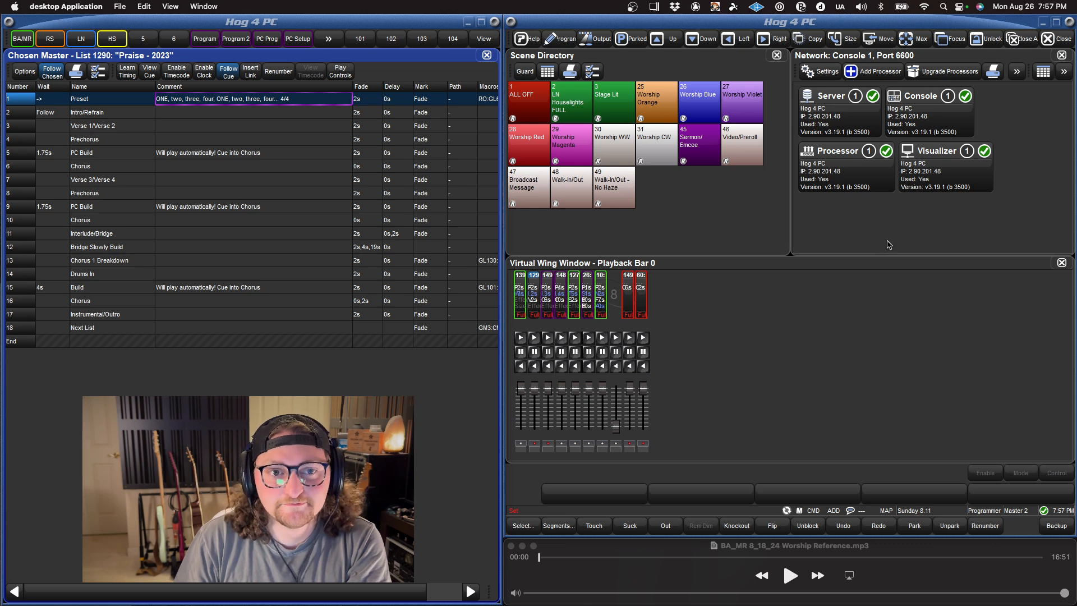
{"action": "left_click", "coordinate": [827, 170]}
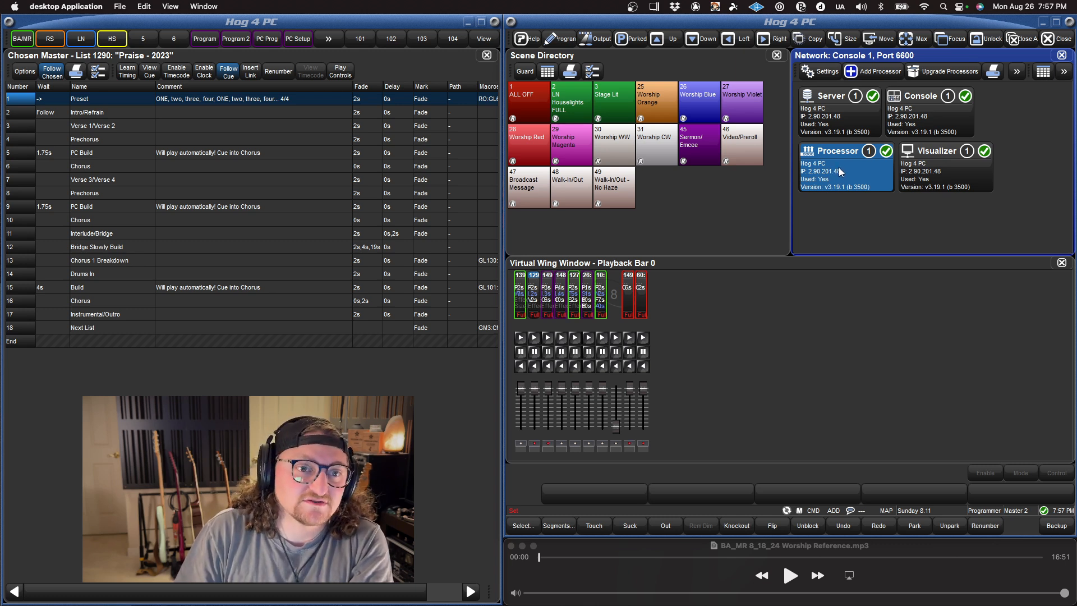
{"action": "left_click", "coordinate": [826, 73]}
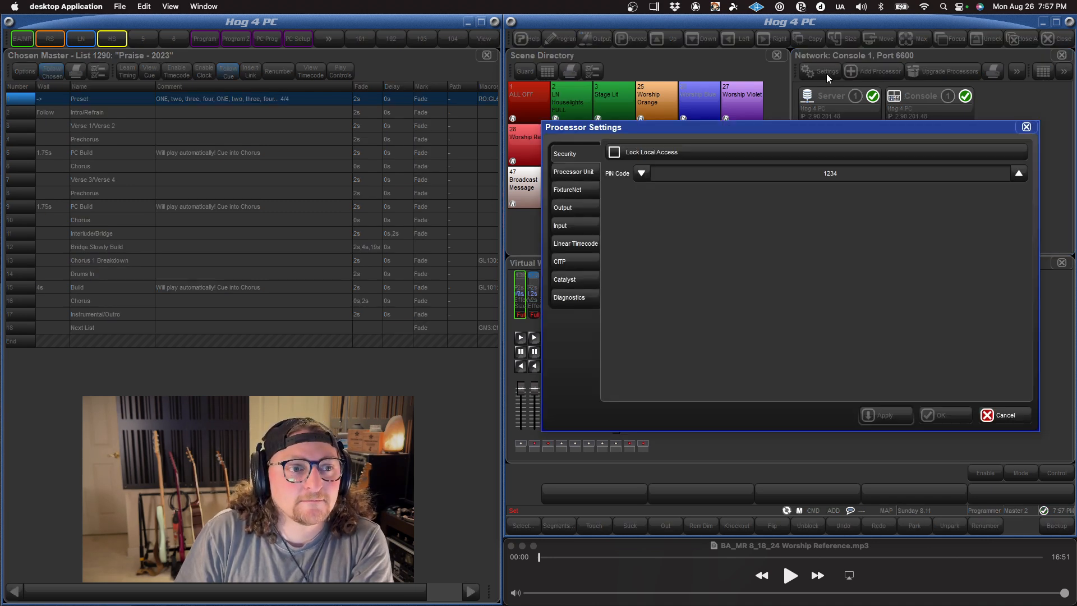
{"action": "left_click", "coordinate": [577, 208]}
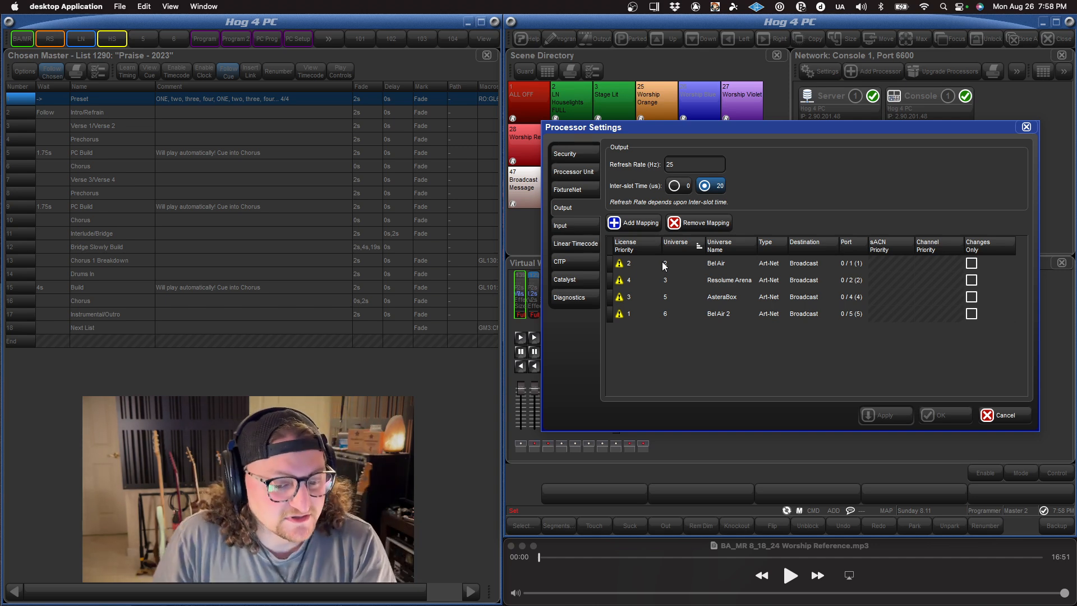
Step: Remove all existing output mappings, for universes 2, 3, 5 and 6
{"action": "left_click", "coordinate": [701, 267]}
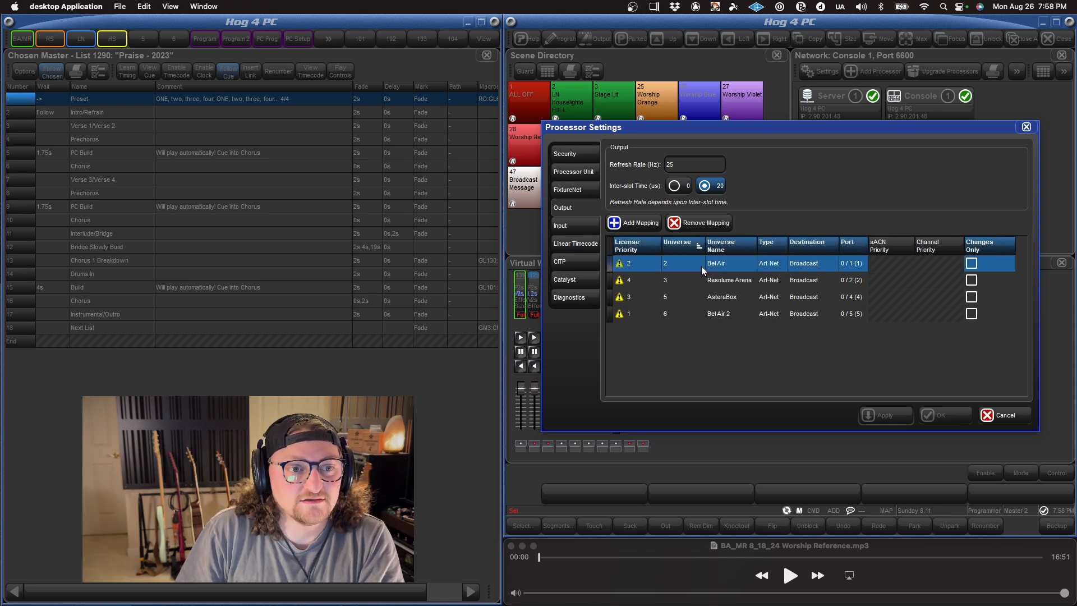
{"action": "left_click_drag", "start_coordinate": [701, 266], "coordinate": [702, 311]}
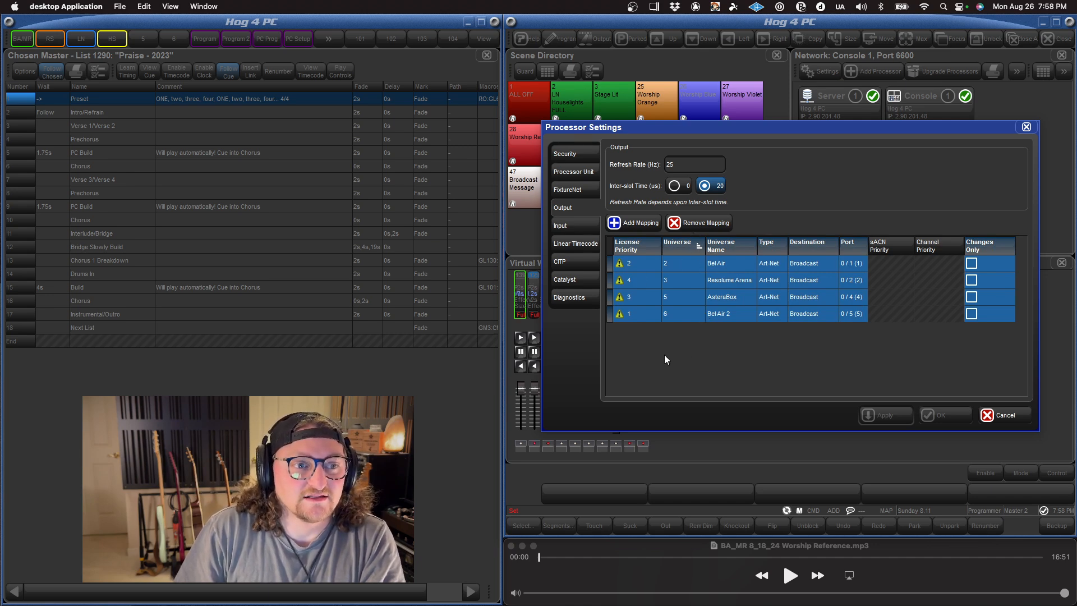
{"action": "left_click", "coordinate": [699, 224]}
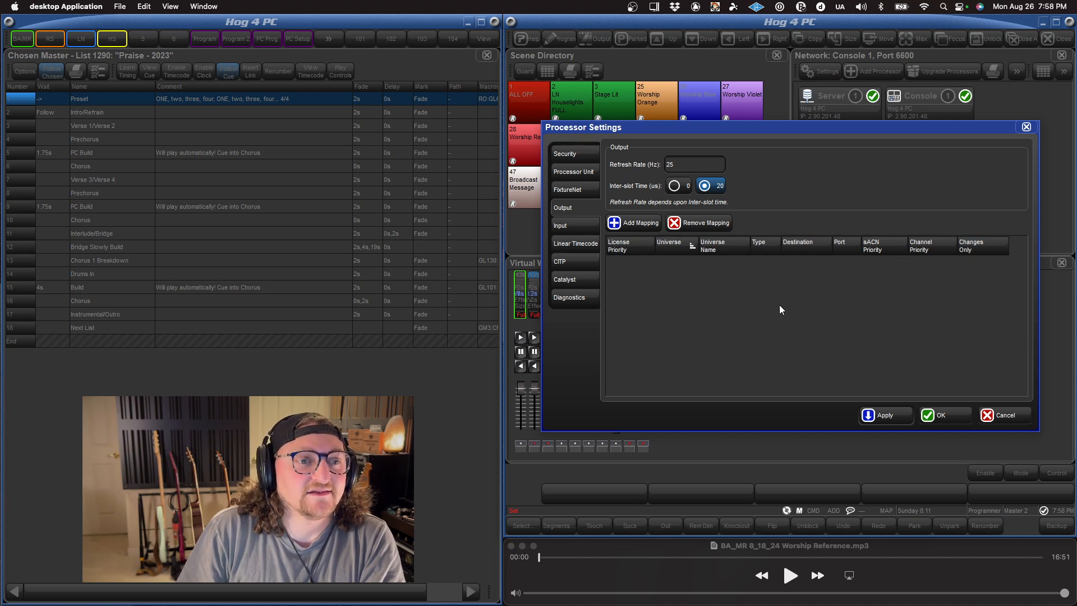
Step: Add and apply an Art-Net mapping for universe 1, and remove that mapping again
{"action": "left_click", "coordinate": [627, 224]}
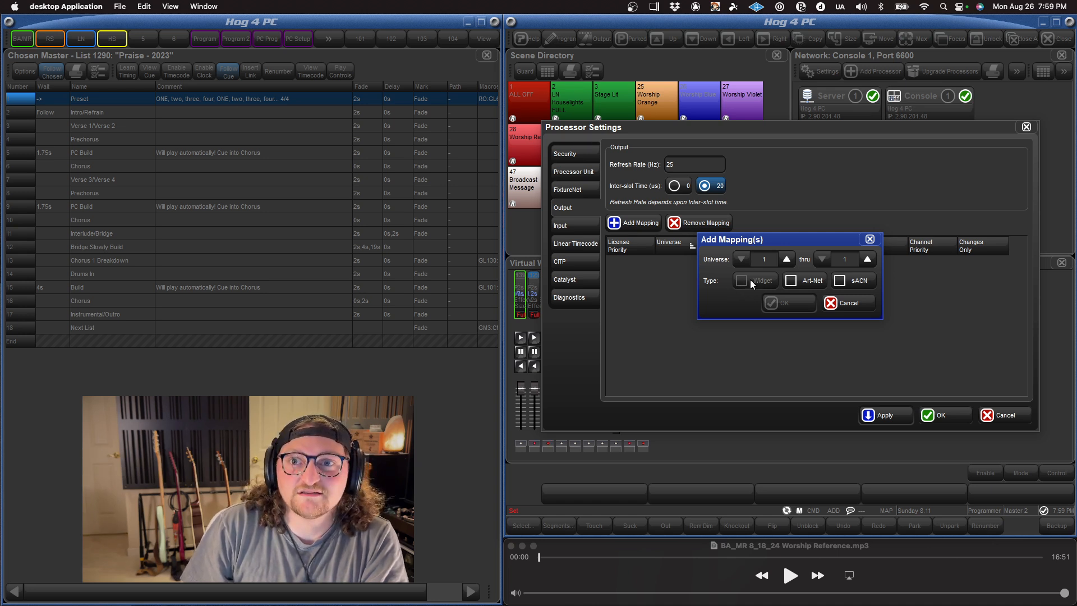
{"action": "left_click", "coordinate": [800, 280]}
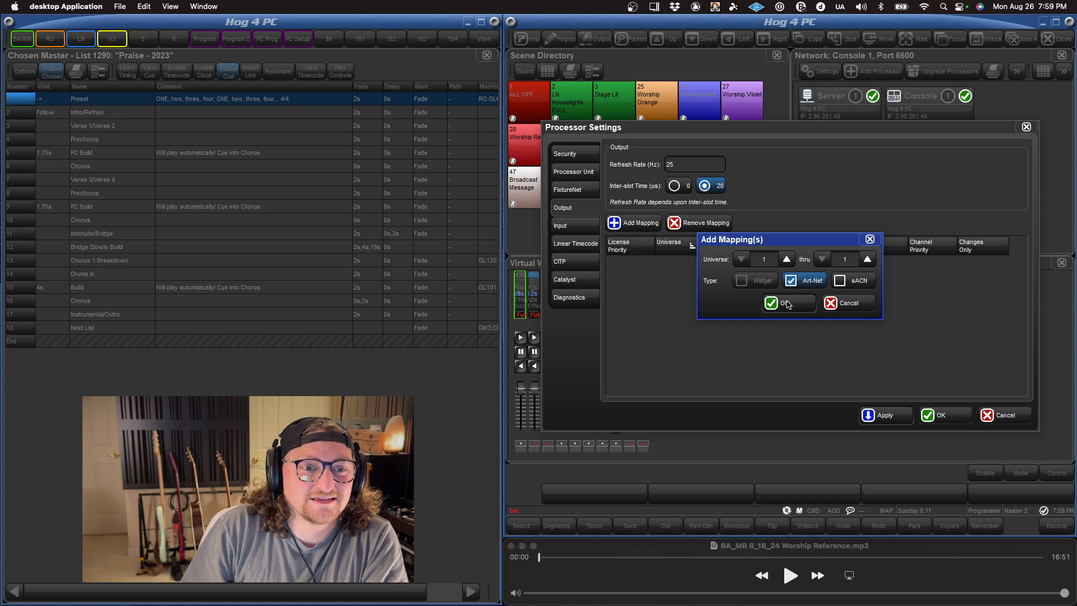
{"action": "left_click", "coordinate": [783, 303]}
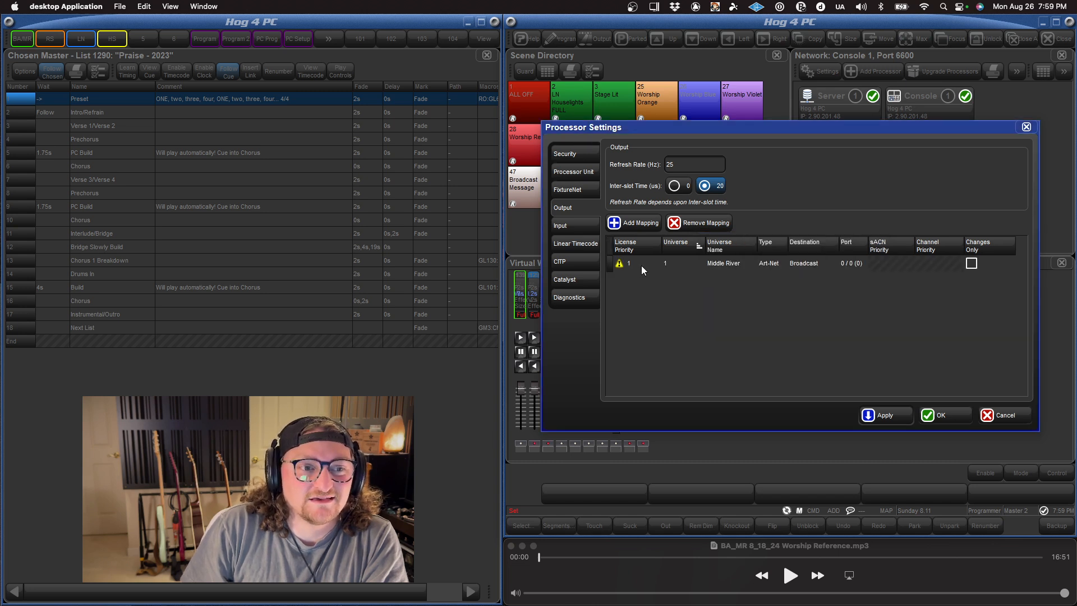
{"action": "left_click", "coordinate": [897, 417]}
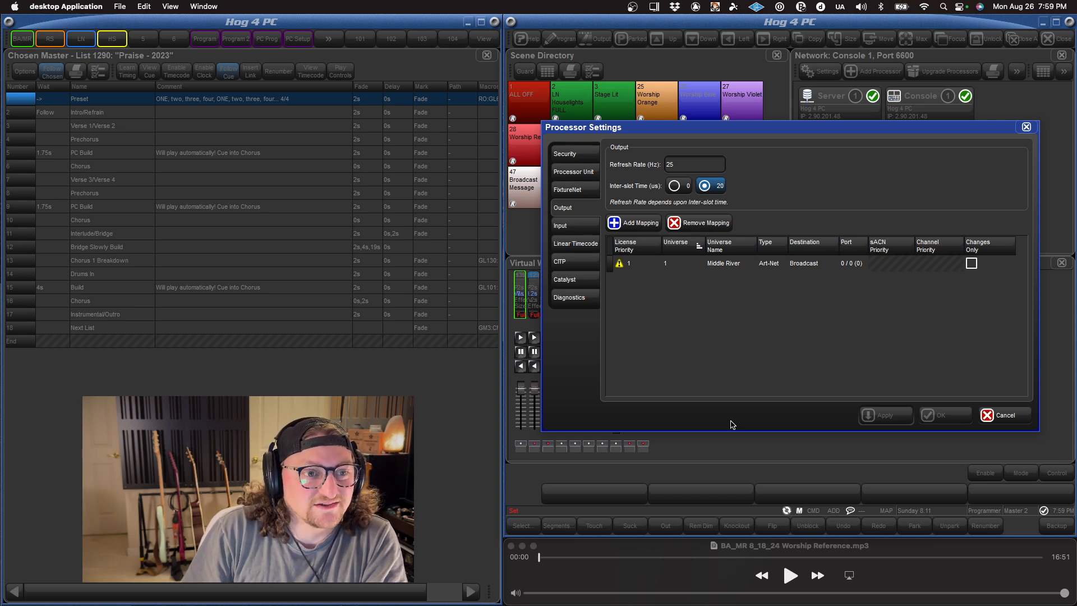
{"action": "left_click", "coordinate": [686, 266]}
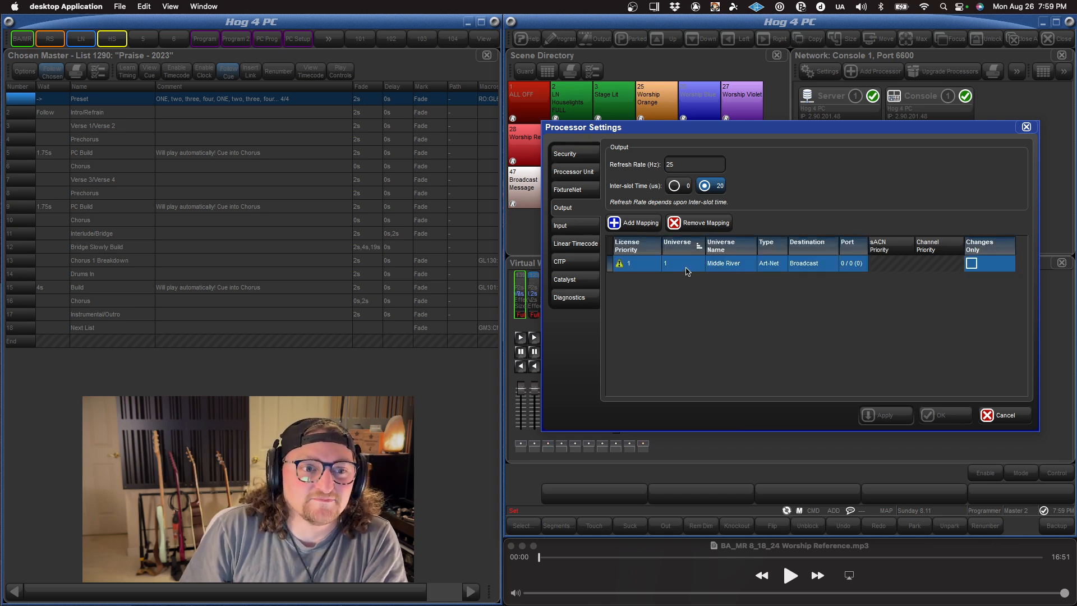
{"action": "left_click", "coordinate": [699, 227]}
Step: Add and apply Art-Net mappings for universes 1 thru 4, and remove all four again
{"action": "left_click", "coordinate": [651, 223]}
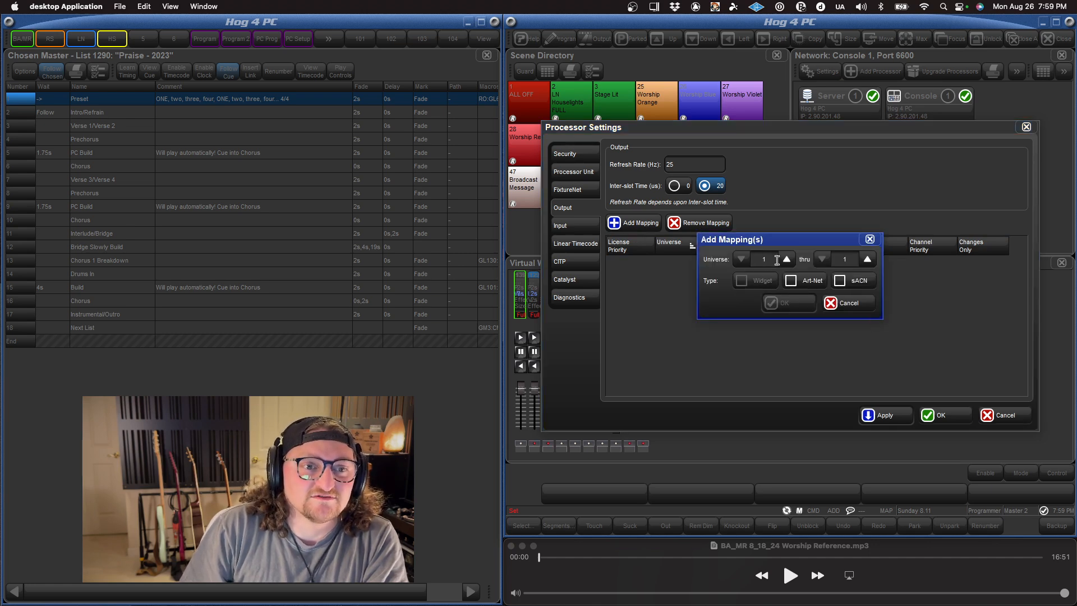
{"action": "left_click", "coordinate": [868, 260]}
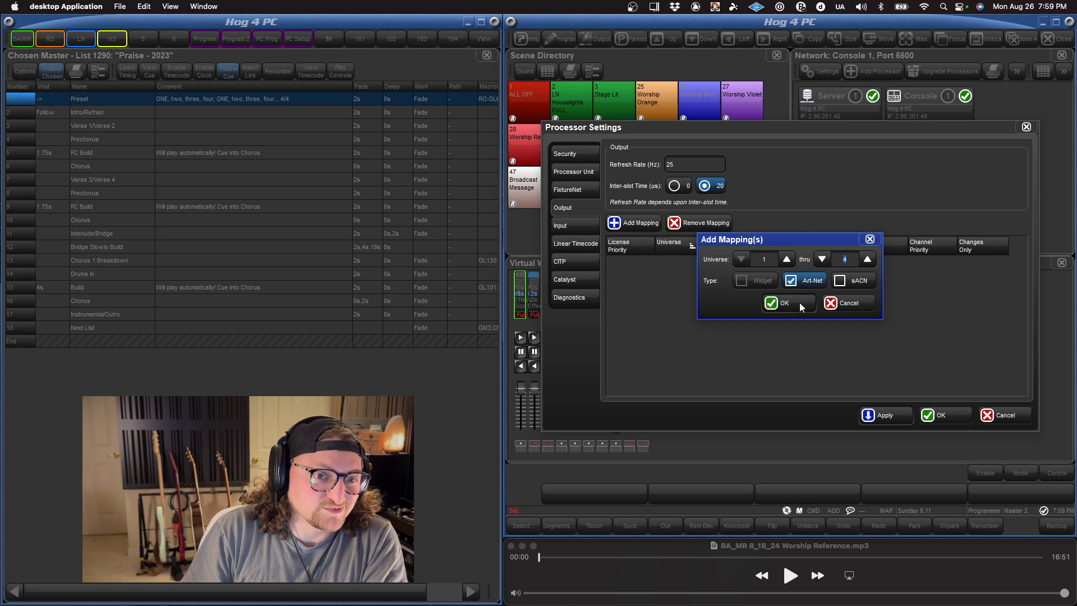
{"action": "left_click", "coordinate": [787, 304]}
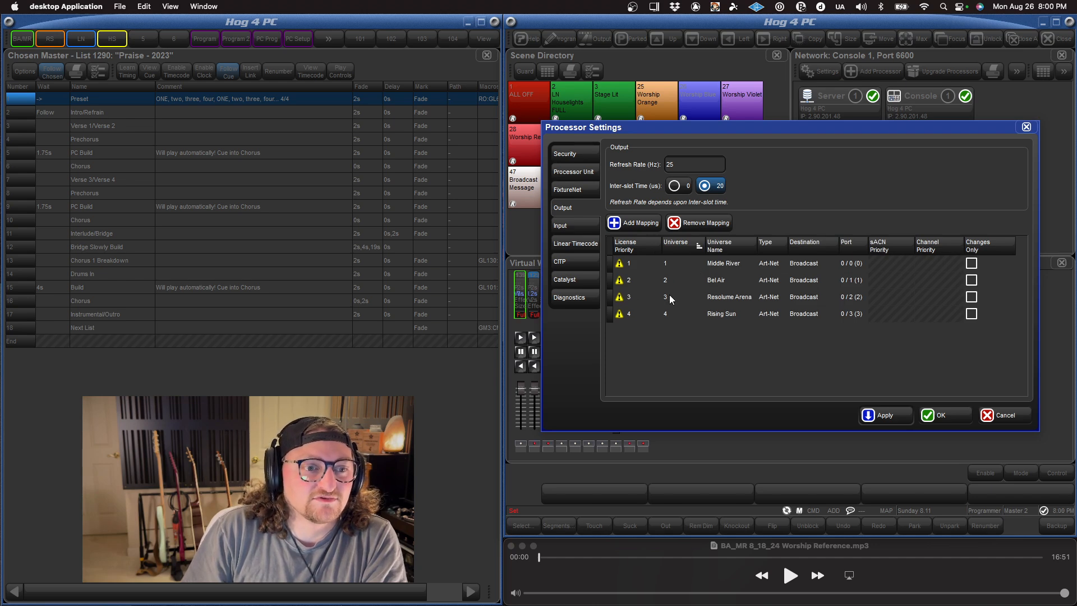
{"action": "left_click", "coordinate": [737, 268]}
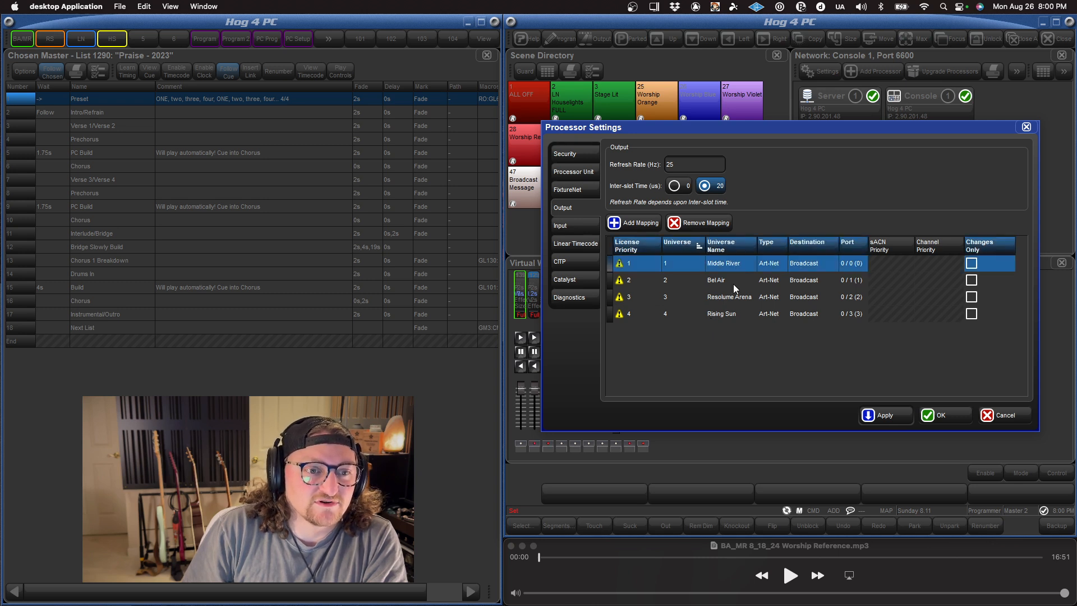
{"action": "left_click", "coordinate": [733, 284]}
{"action": "left_click", "coordinate": [737, 296]}
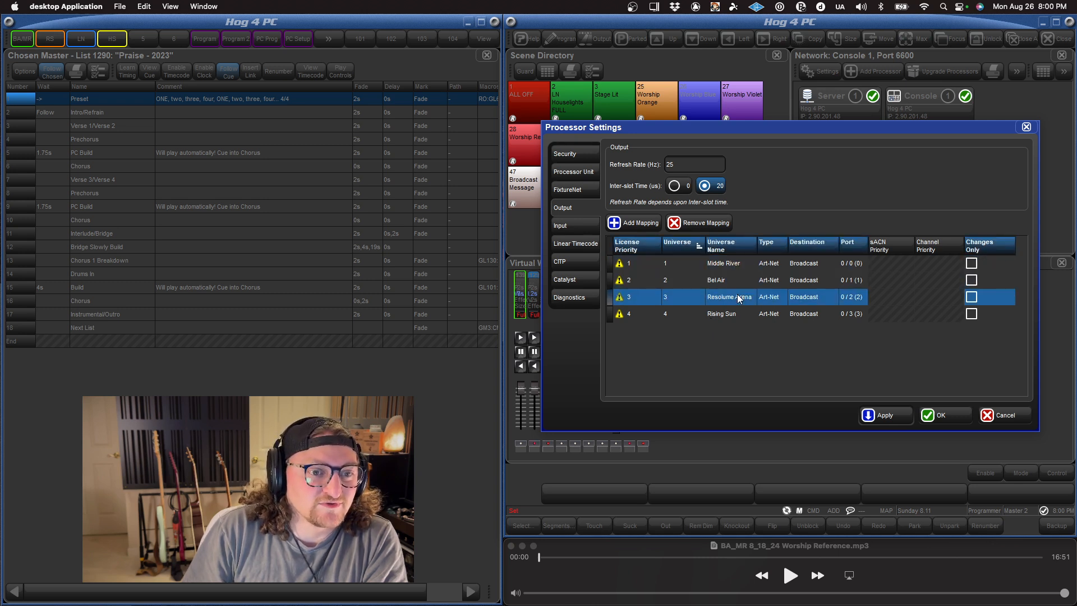
{"action": "left_click", "coordinate": [735, 314]}
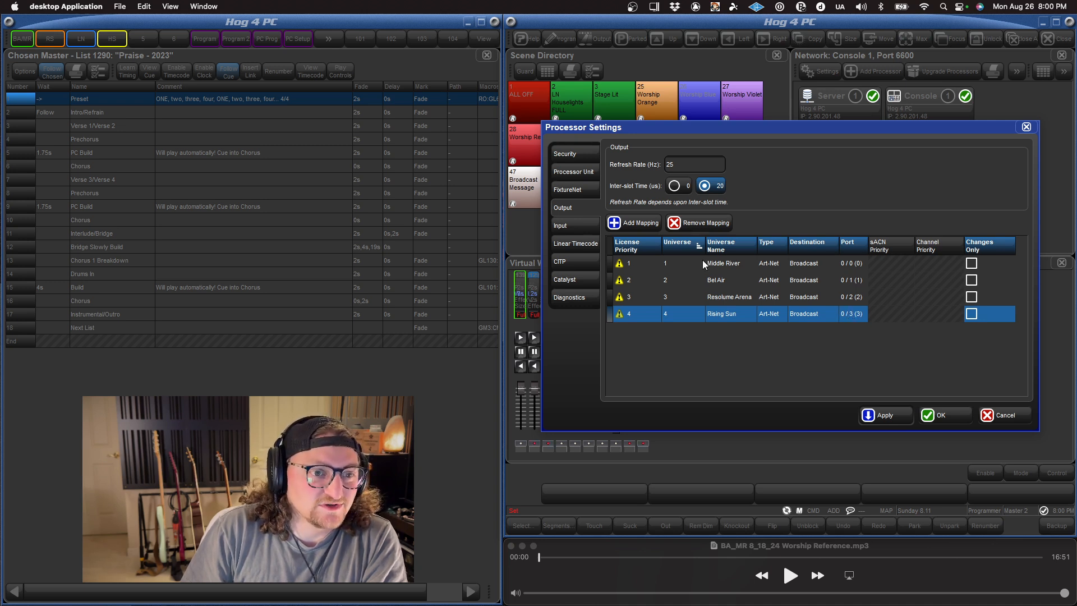
{"action": "left_click", "coordinate": [877, 414]}
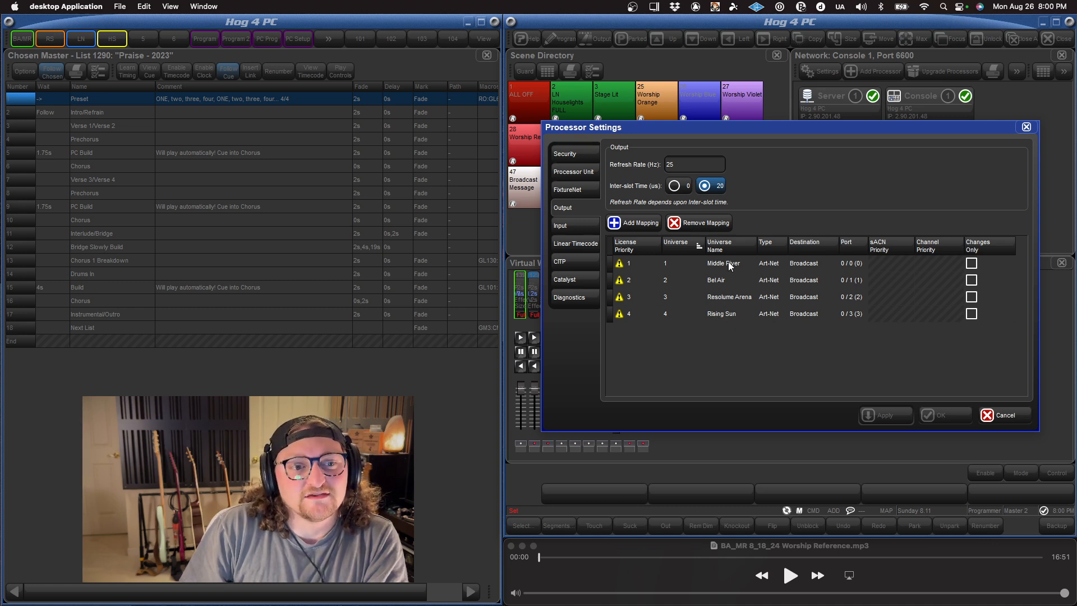
{"action": "left_click_drag", "start_coordinate": [726, 257], "coordinate": [720, 322]}
{"action": "left_click", "coordinate": [705, 220]}
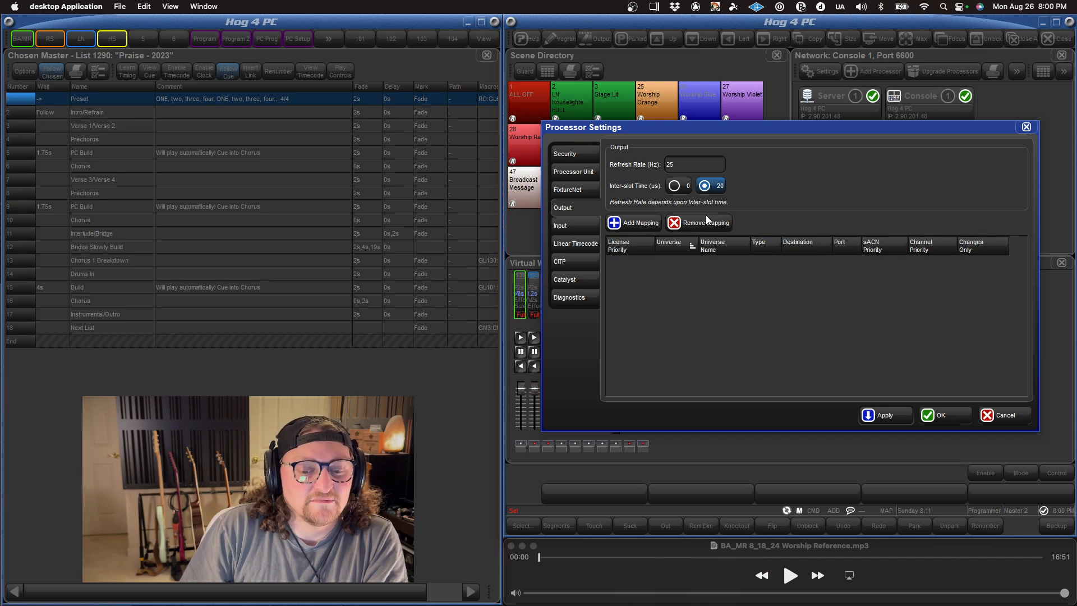
Step: Add and apply a single Art-Net mapping for universe 7, and remove it from the output list
{"action": "left_click", "coordinate": [633, 222]}
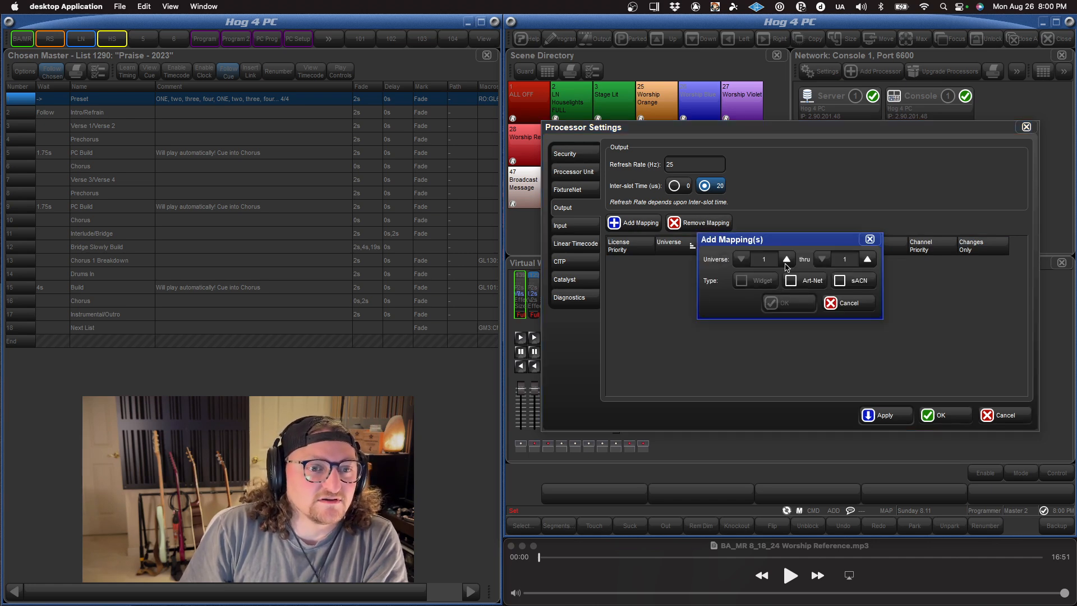
{"action": "left_click", "coordinate": [787, 260]}
{"action": "left_click", "coordinate": [786, 260]}
{"action": "left_click", "coordinate": [786, 260]}
{"action": "left_click", "coordinate": [786, 260]}
{"action": "left_click", "coordinate": [786, 259]}
{"action": "left_click", "coordinate": [787, 260]}
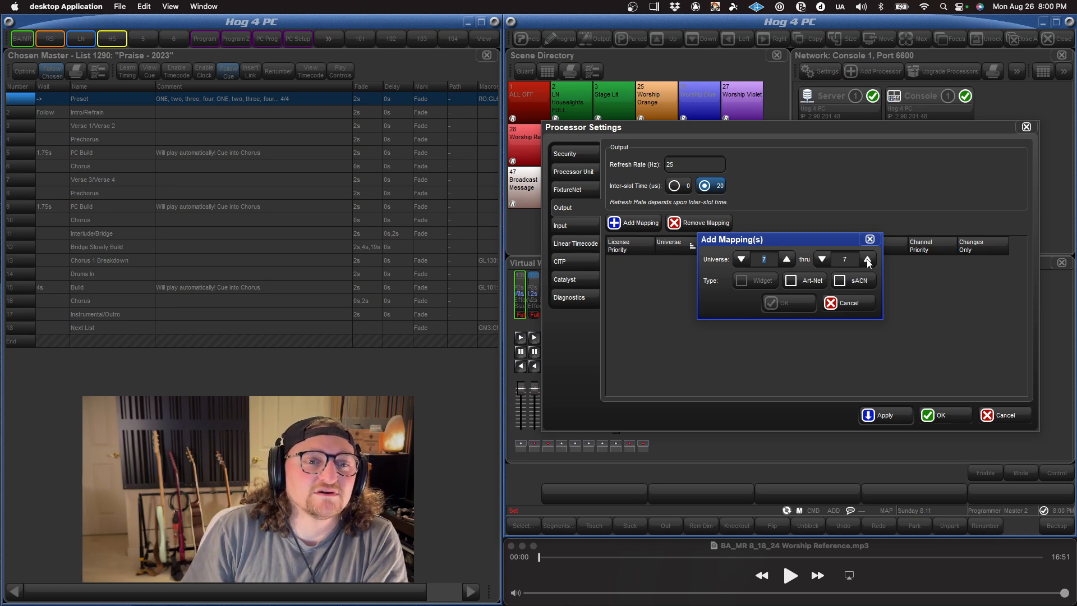
{"action": "left_click", "coordinate": [791, 281]}
{"action": "left_click", "coordinate": [787, 303]}
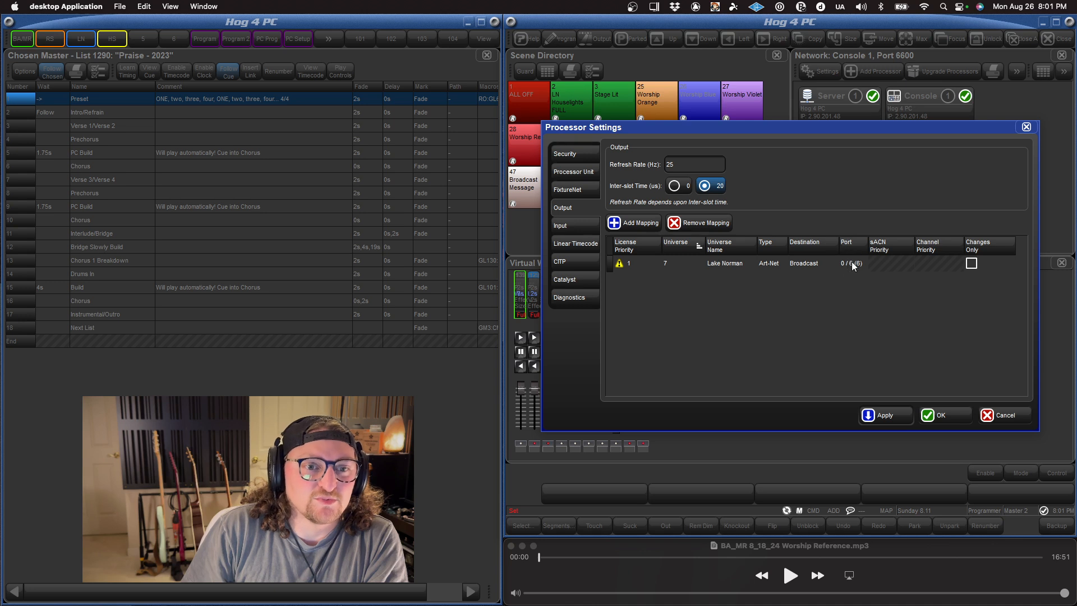
{"action": "left_click", "coordinate": [882, 414]}
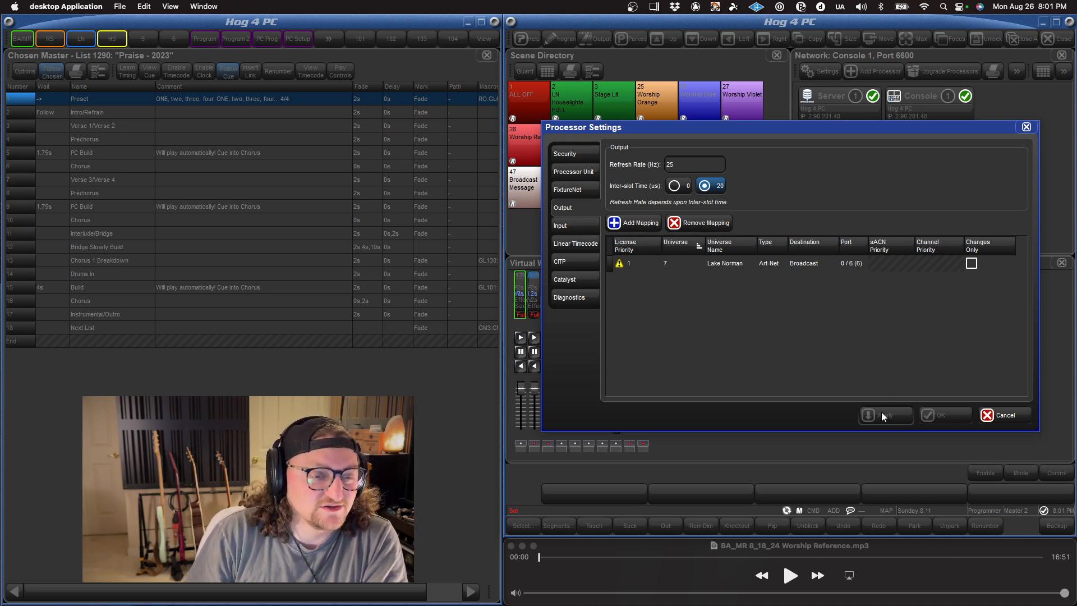
{"action": "left_click", "coordinate": [725, 263]}
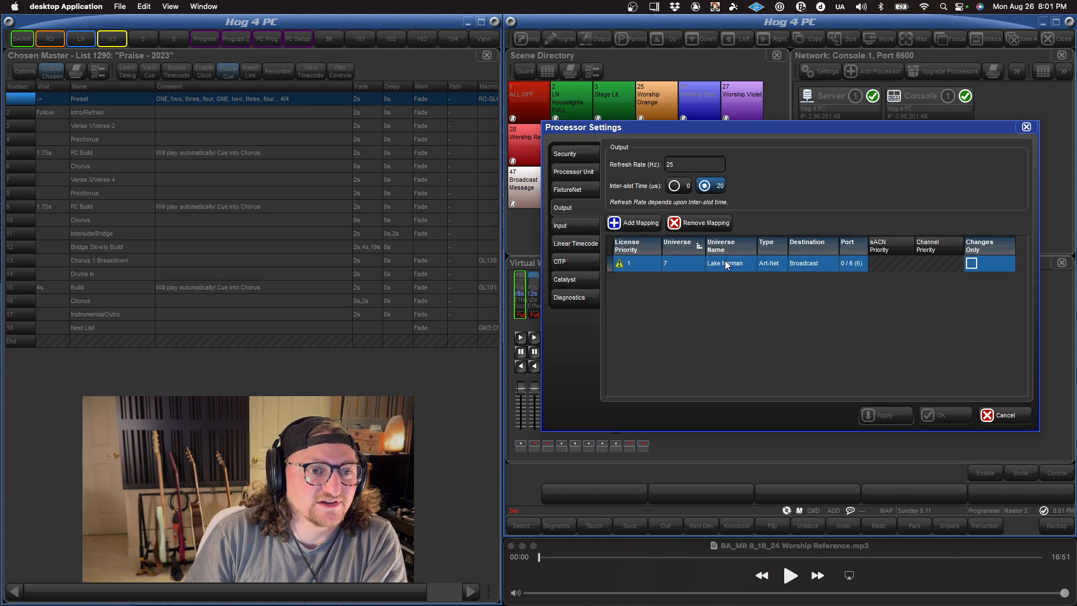
{"action": "left_click", "coordinate": [706, 222]}
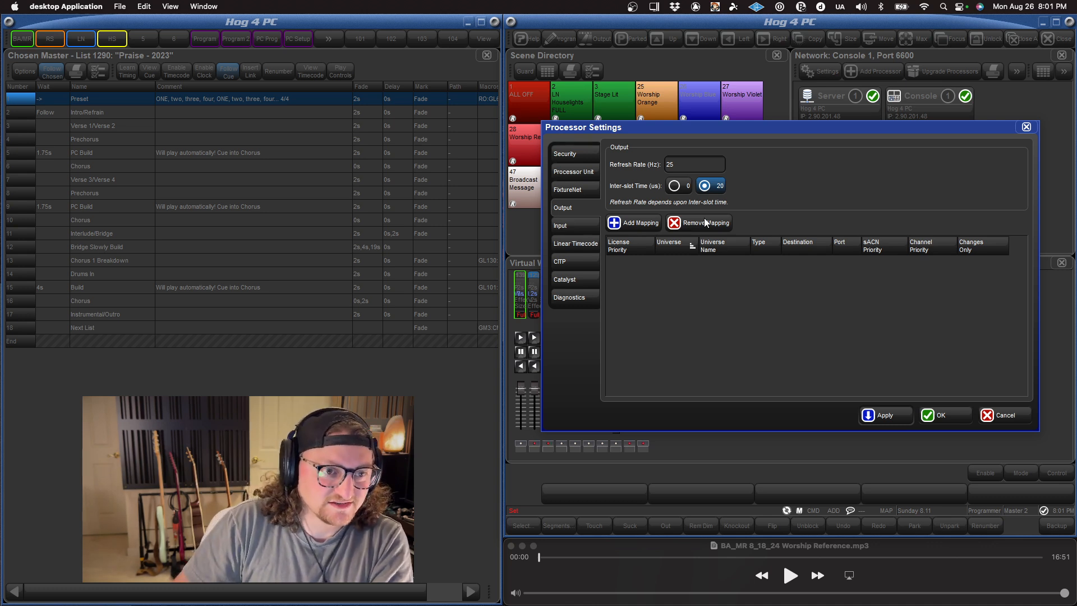
Step: Add an Art-Net output mapping for universe 6 as the first license priority
{"action": "left_click", "coordinate": [642, 224]}
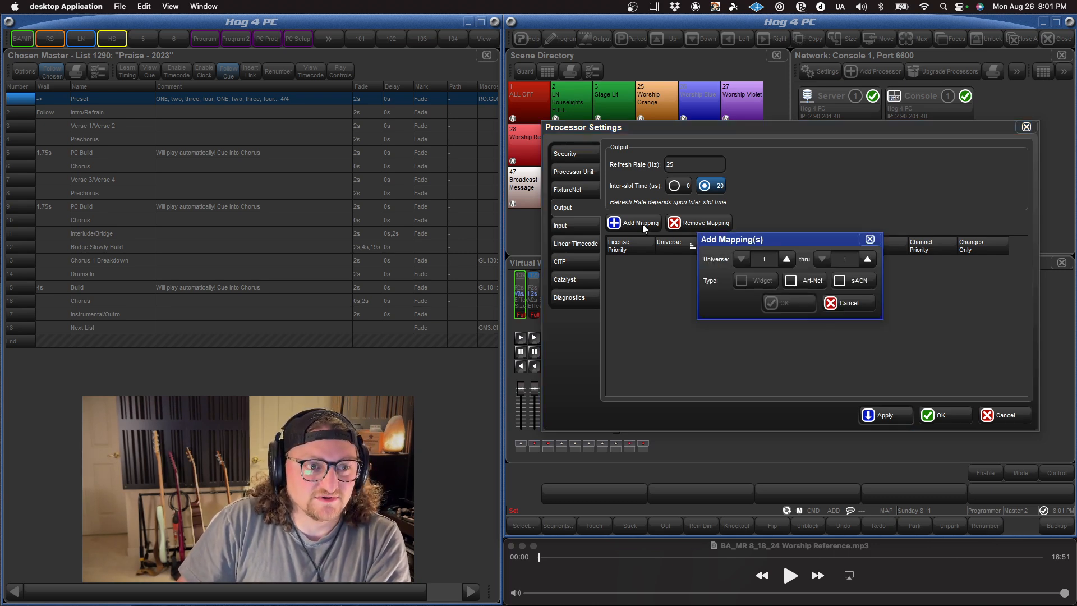
{"action": "left_click", "coordinate": [786, 259]}
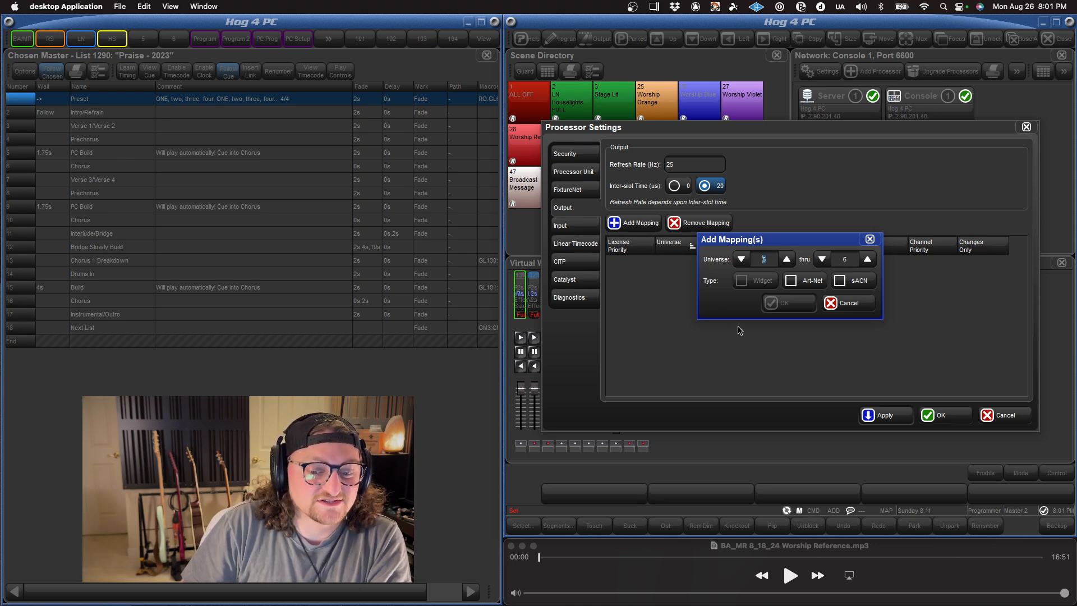
{"action": "left_click", "coordinate": [805, 281]}
{"action": "left_click", "coordinate": [785, 302]}
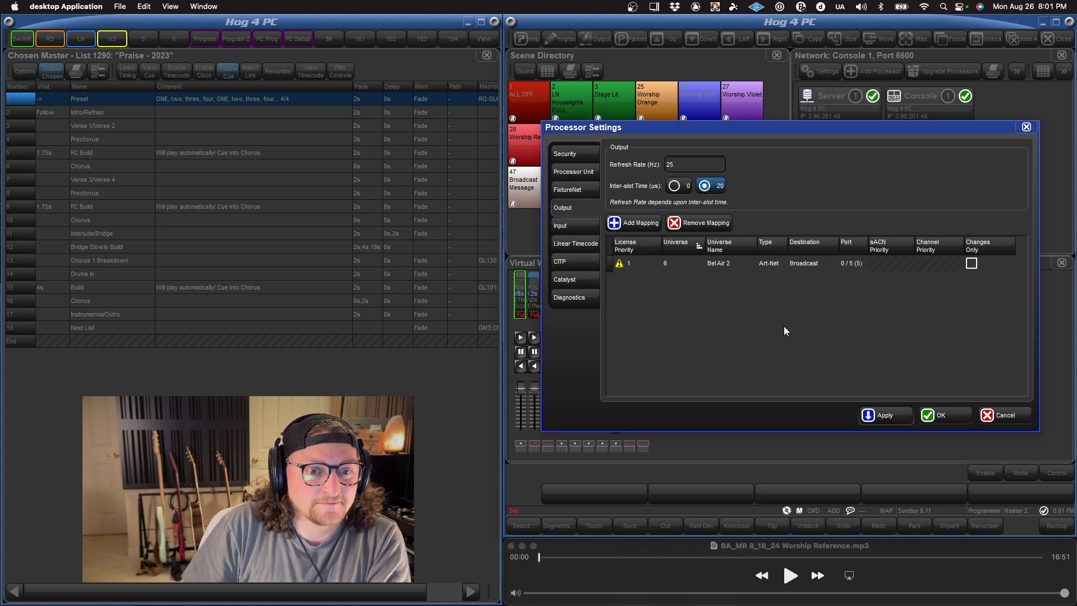
Step: Add an Art-Net output mapping for universe 2 as the second license priority
{"action": "left_click", "coordinate": [646, 228]}
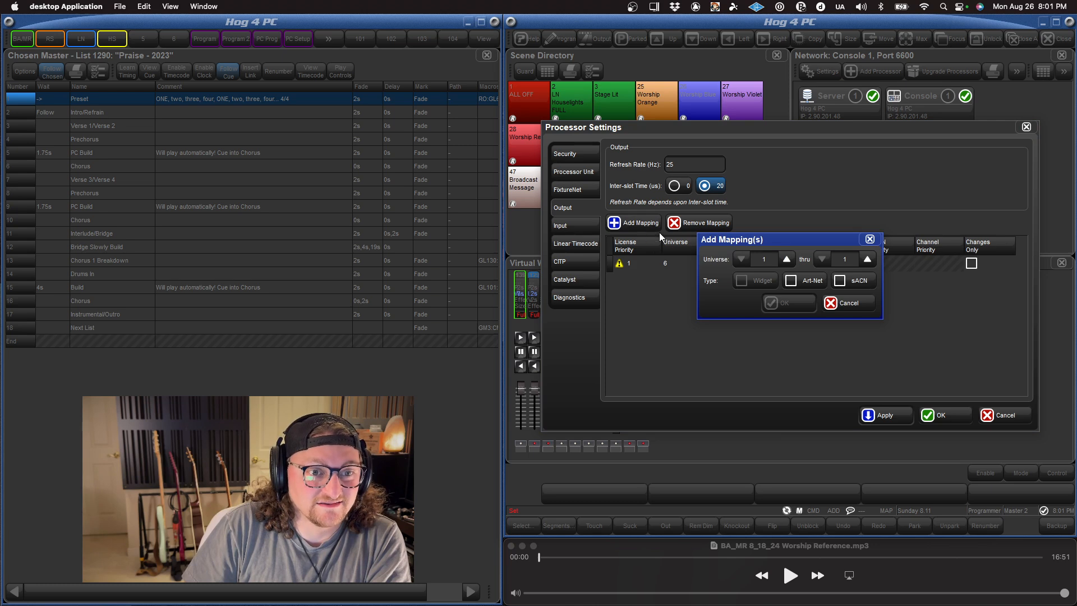
{"action": "left_click", "coordinate": [786, 260]}
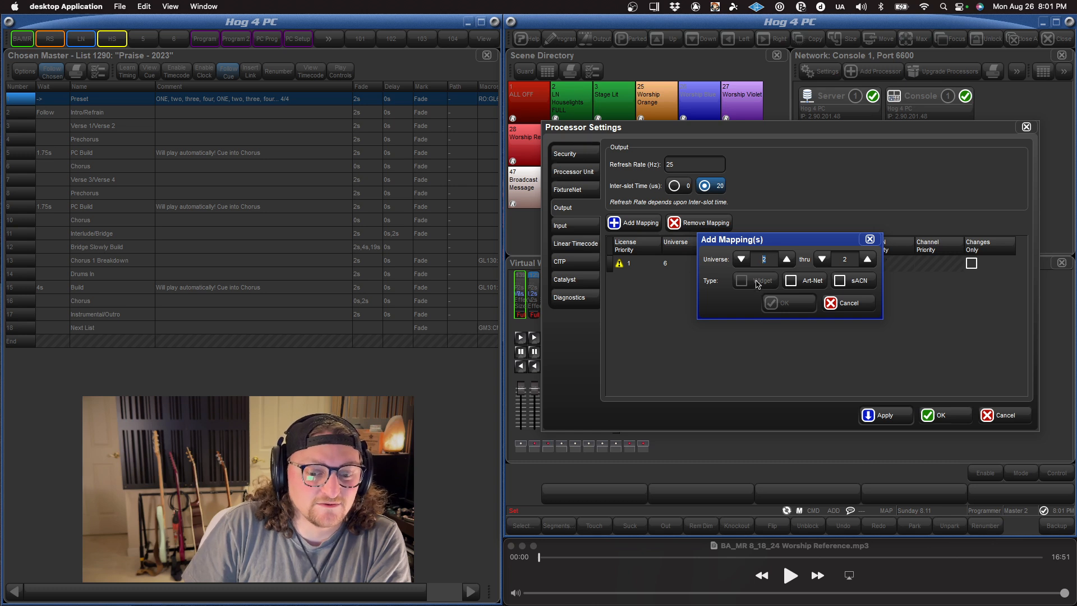
{"action": "left_click", "coordinate": [791, 281]}
{"action": "left_click", "coordinate": [785, 302]}
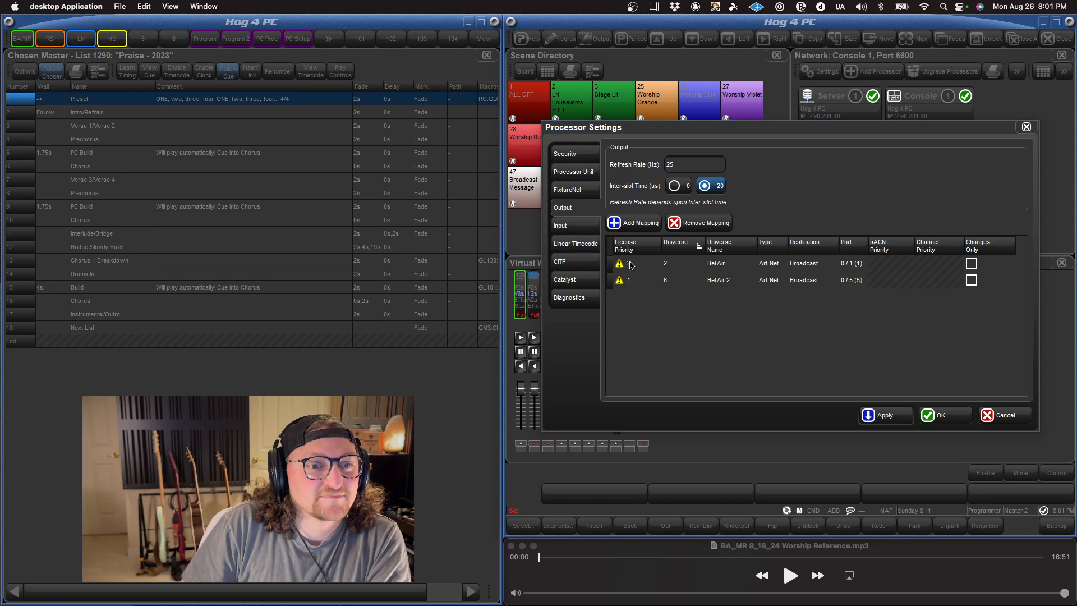
Step: Add an Art-Net output mapping for universe 5 as the third license priority
{"action": "left_click", "coordinate": [615, 222]}
{"action": "left_click", "coordinate": [787, 259]}
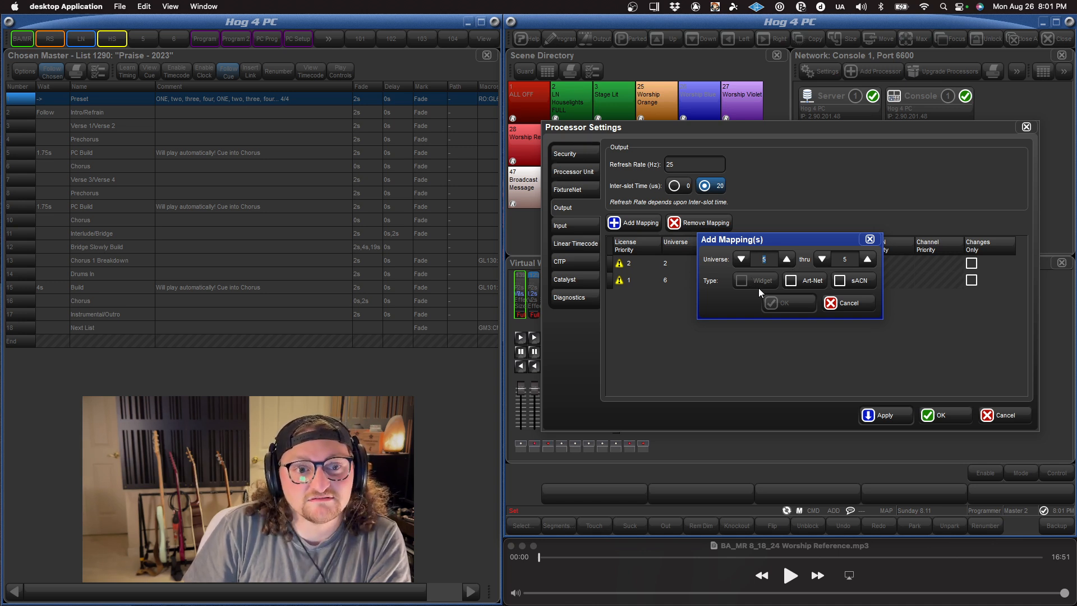
{"action": "left_click", "coordinate": [791, 280]}
{"action": "left_click", "coordinate": [781, 301]}
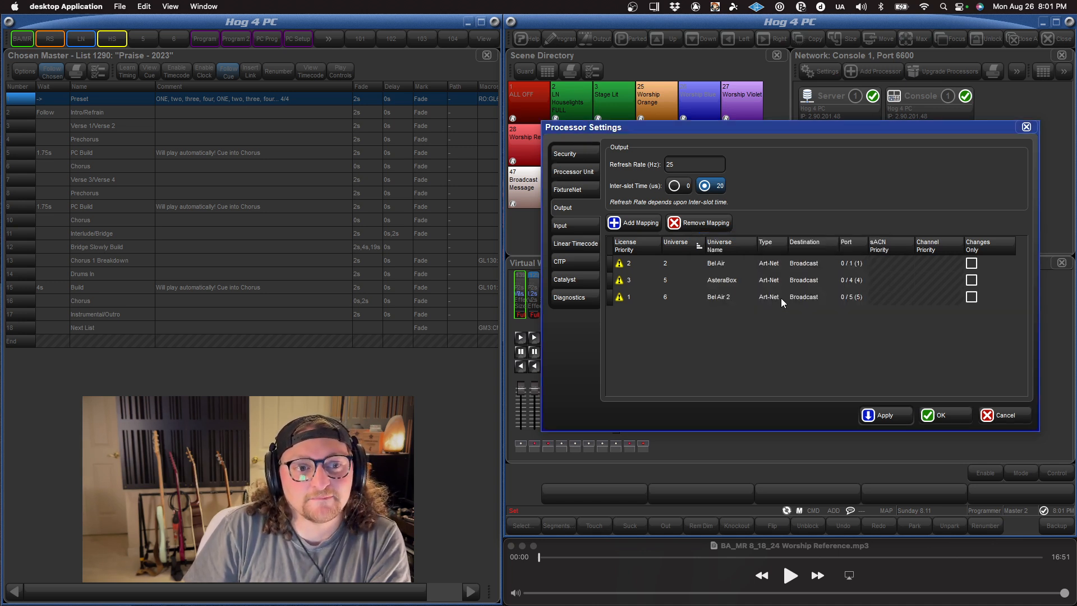
Step: Add an Art-Net output mapping for universe 3 as the fourth license priority, and apply the processor's output settings
{"action": "left_click", "coordinate": [632, 223]}
{"action": "left_click", "coordinate": [786, 259]}
{"action": "left_click", "coordinate": [787, 260]}
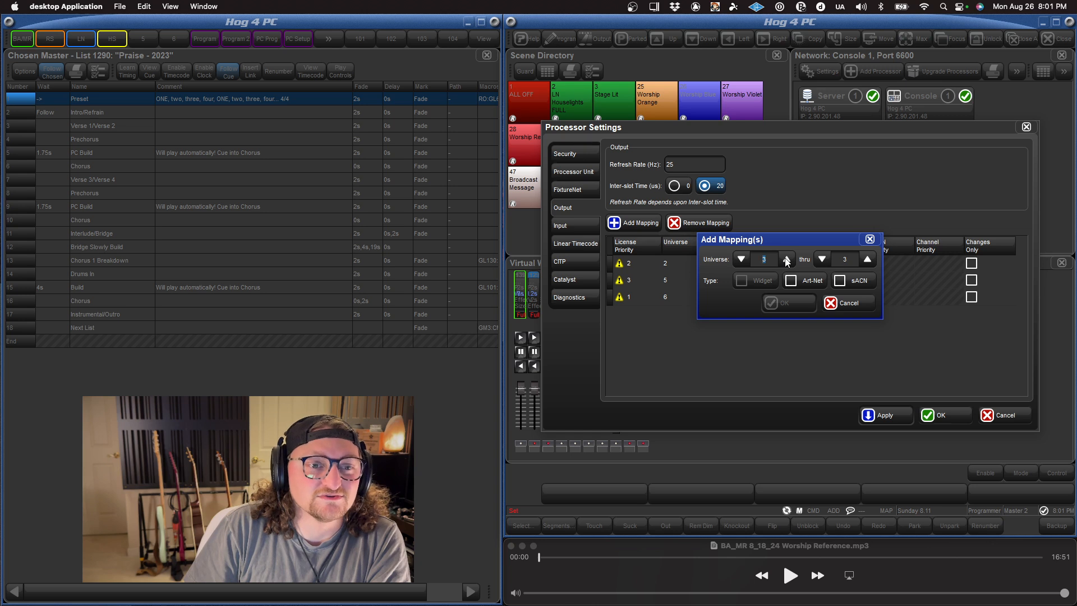
{"action": "left_click", "coordinate": [806, 281]}
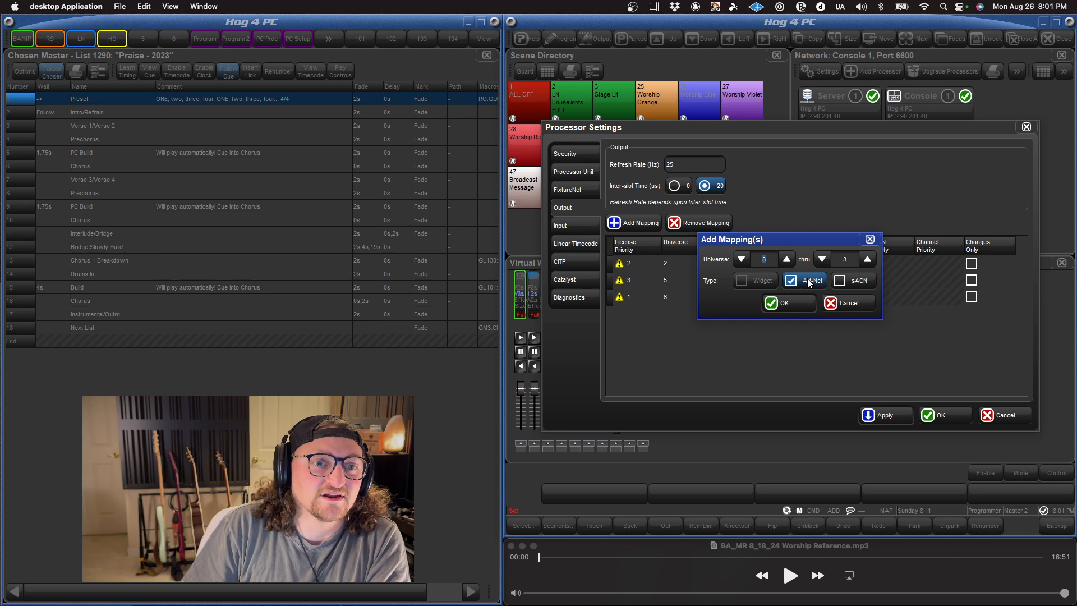
{"action": "left_click", "coordinate": [785, 302]}
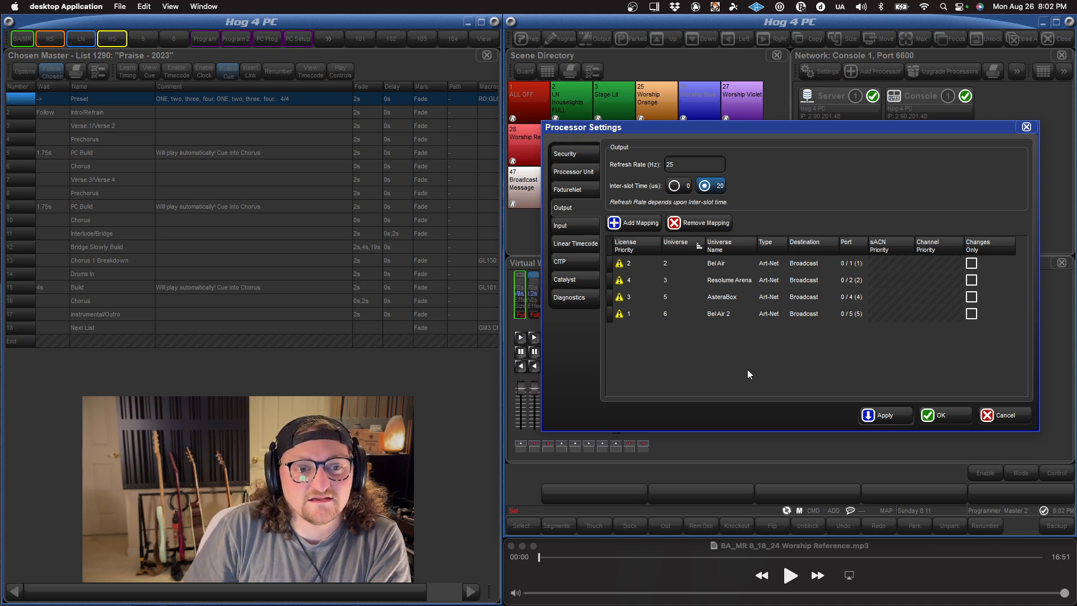
{"action": "left_click", "coordinate": [873, 415]}
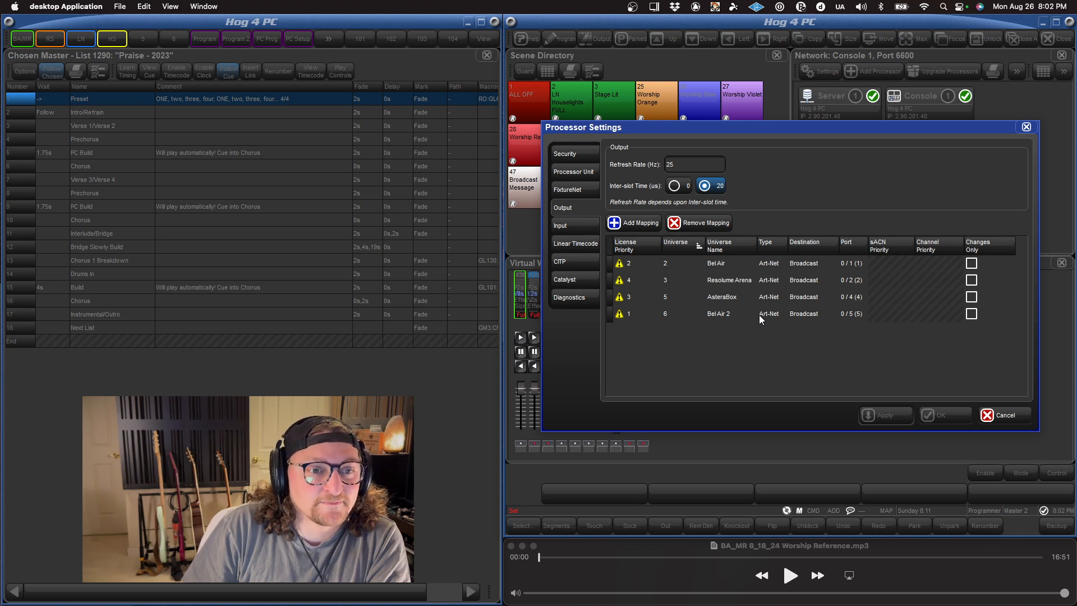
{"action": "left_click", "coordinate": [718, 298]}
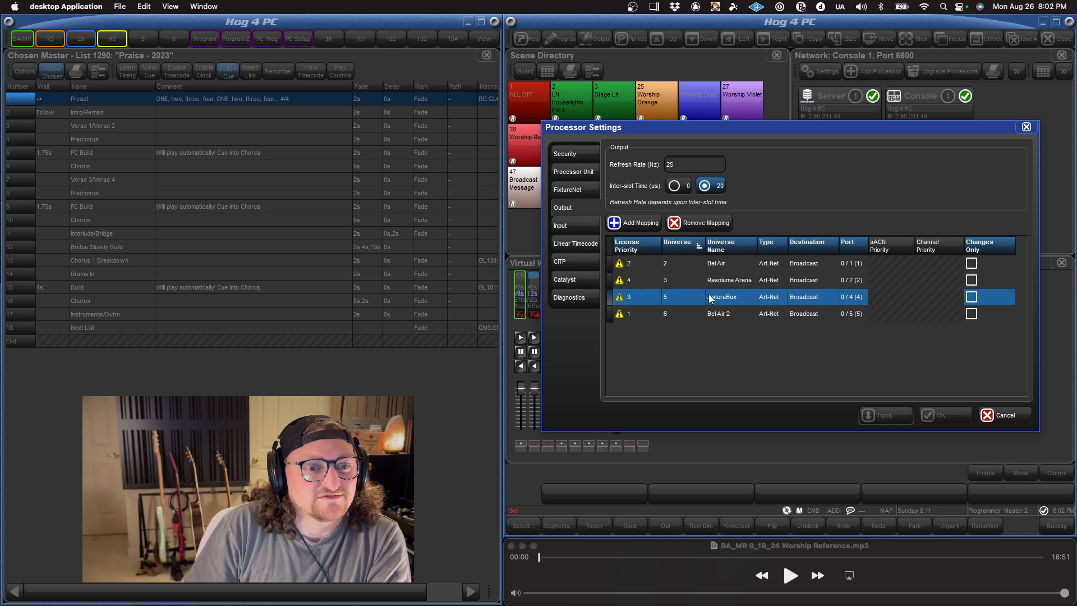
{"action": "left_click", "coordinate": [716, 280]}
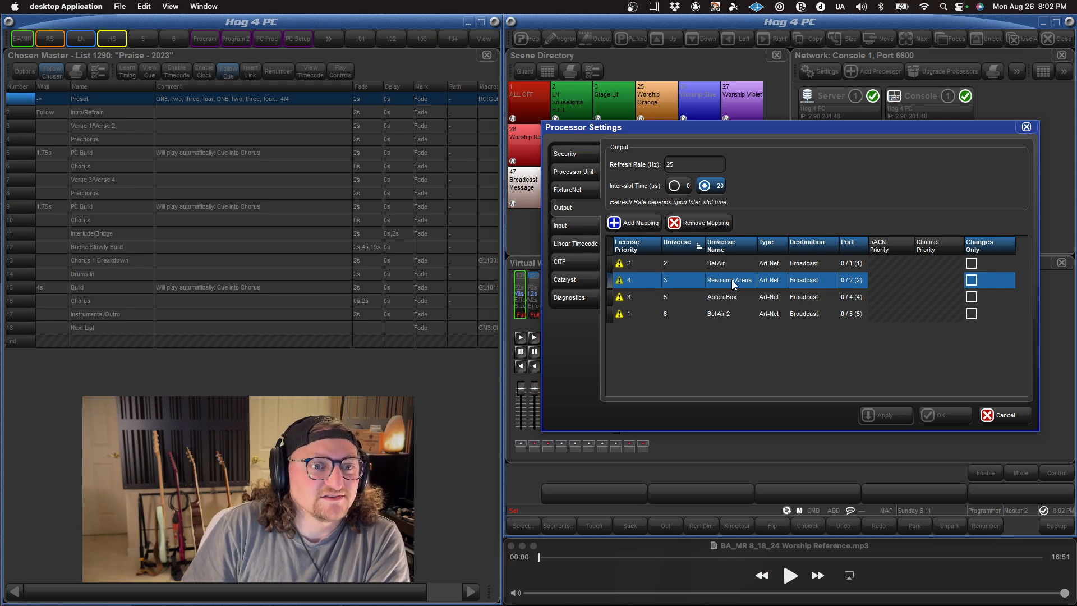
{"action": "left_click", "coordinate": [752, 338]}
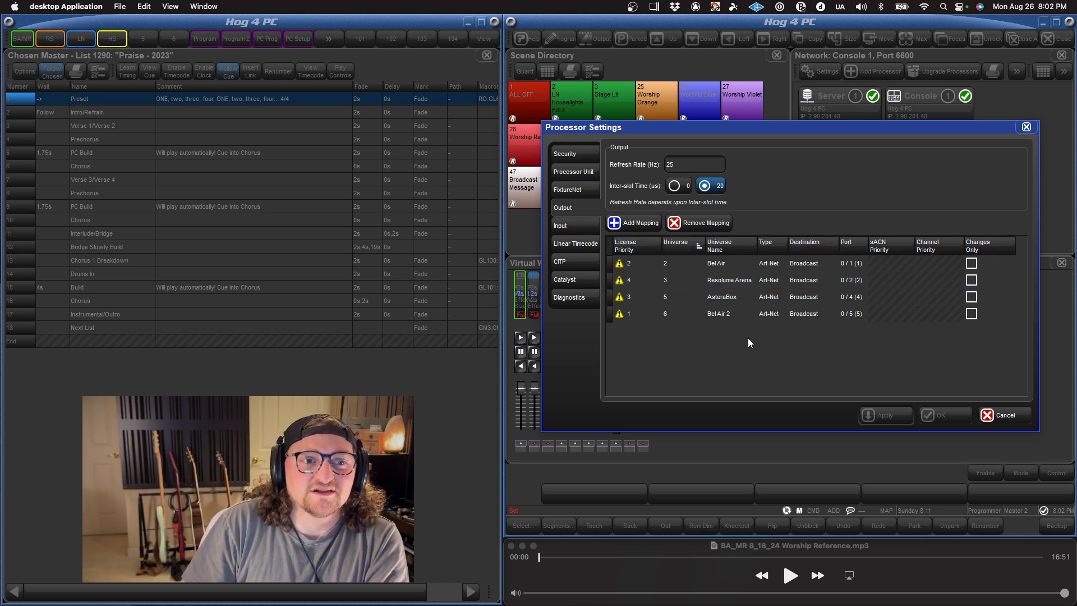